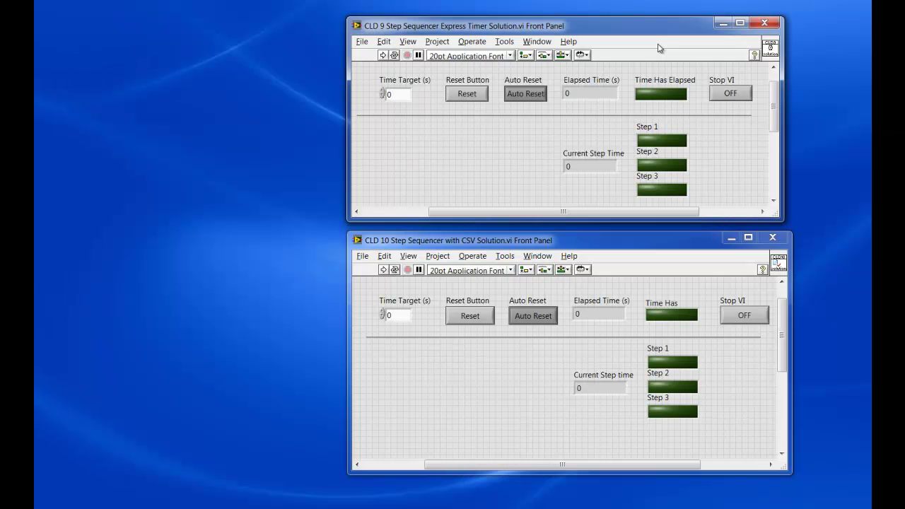
- Select the divider line on the CLD 9 Step Sequencer front panel
click(487, 114)
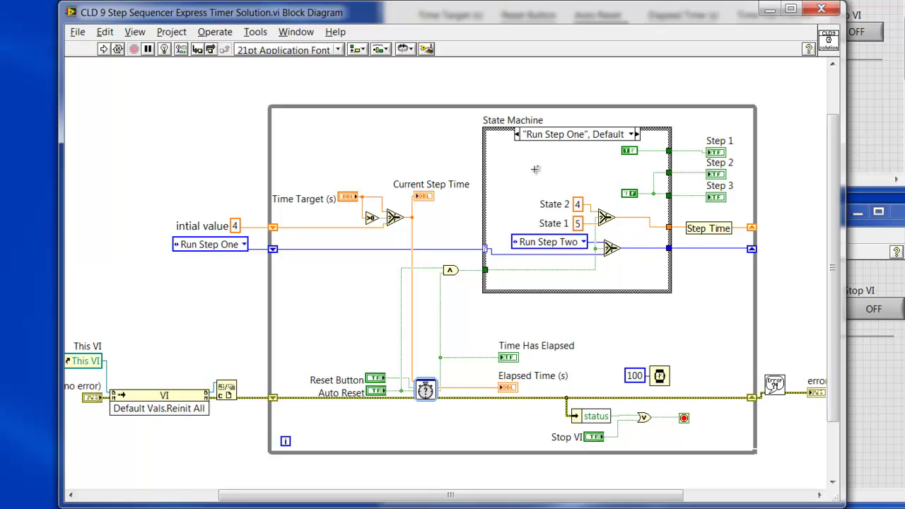
drag(536, 206, 567, 239)
click(483, 268)
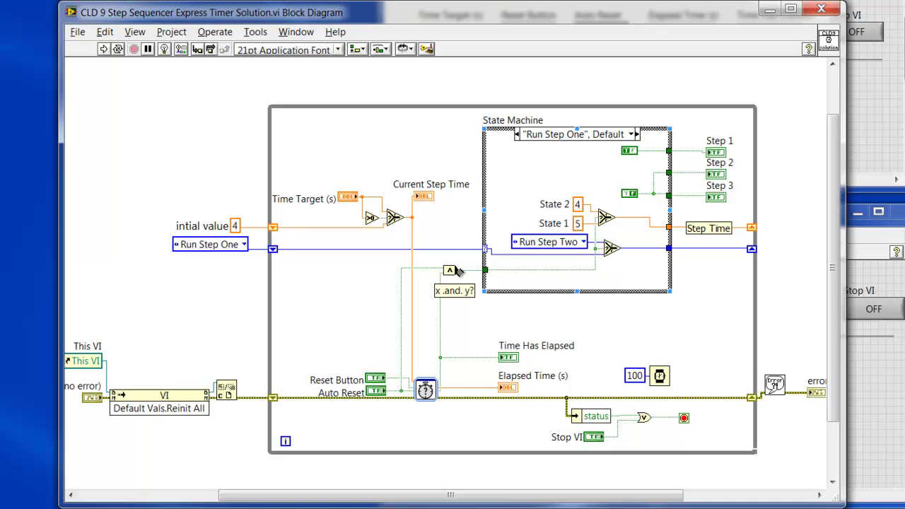
click(439, 387)
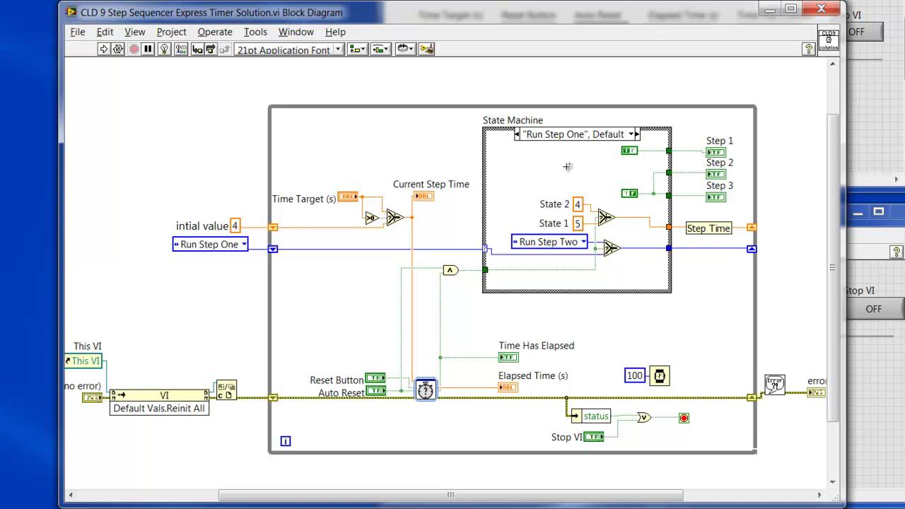
click(636, 134)
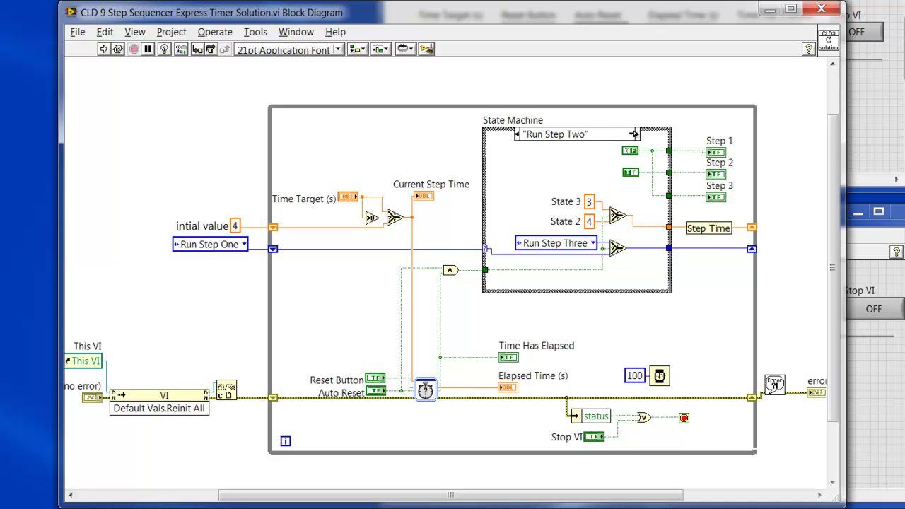
click(635, 134)
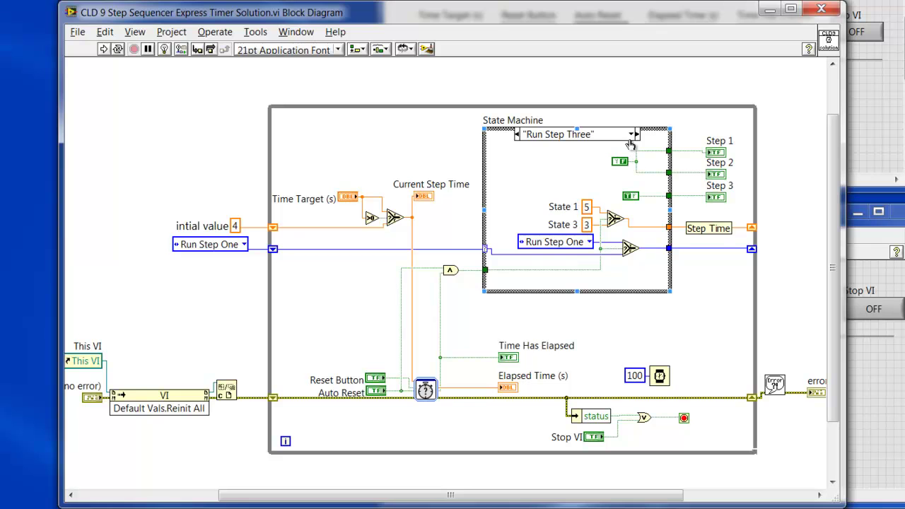
click(633, 134)
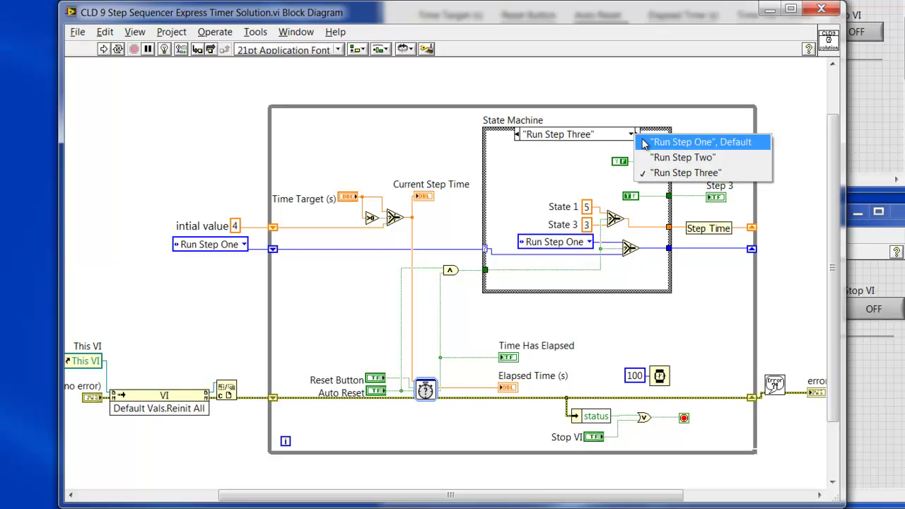
click(649, 143)
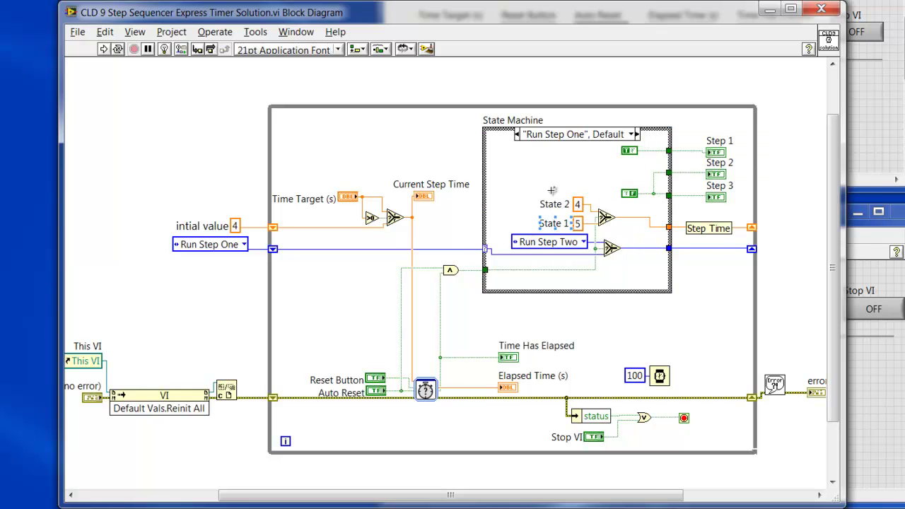
click(565, 206)
click(548, 223)
click(369, 393)
- Close the CLD 9 diagram and open the CLD 10 block diagram at its outer while loop
click(820, 12)
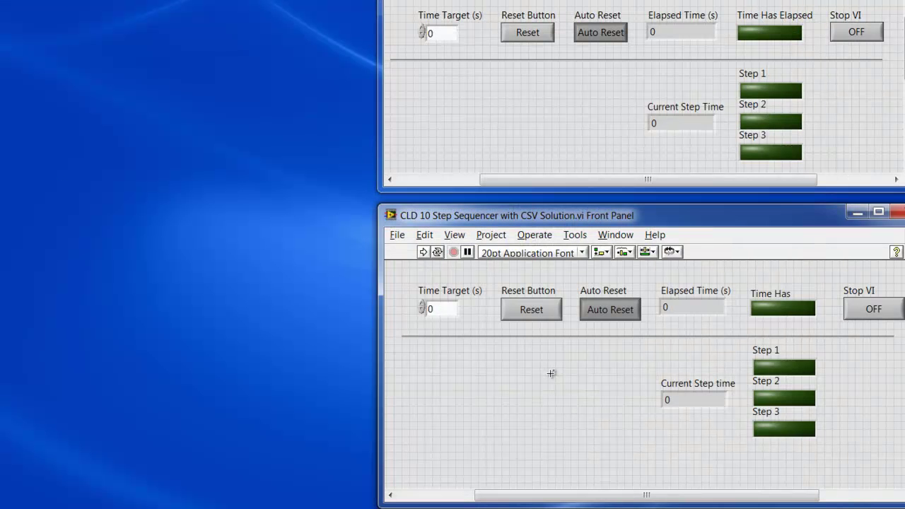
key(ctrl+e)
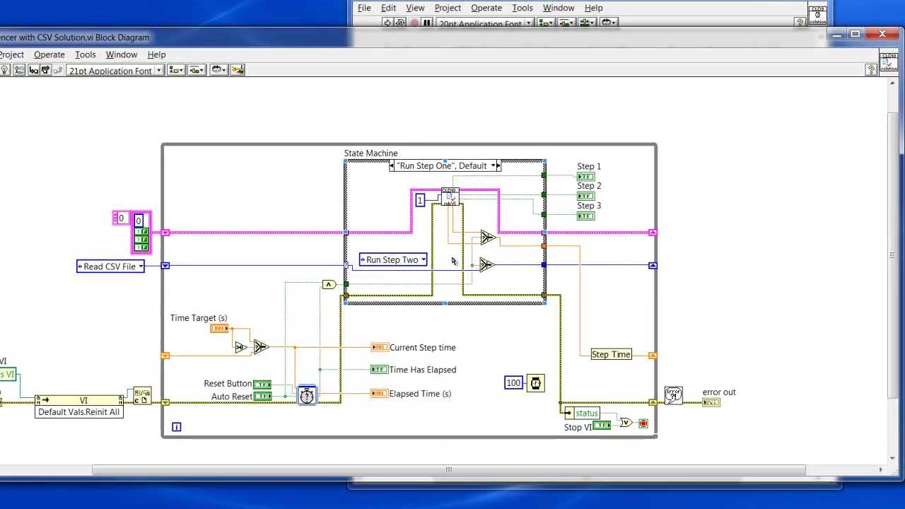
click(308, 145)
scroll(282, 113, left, 3)
- Switch the CLD 10 state machine to its Read CSV File case
click(548, 165)
click(552, 162)
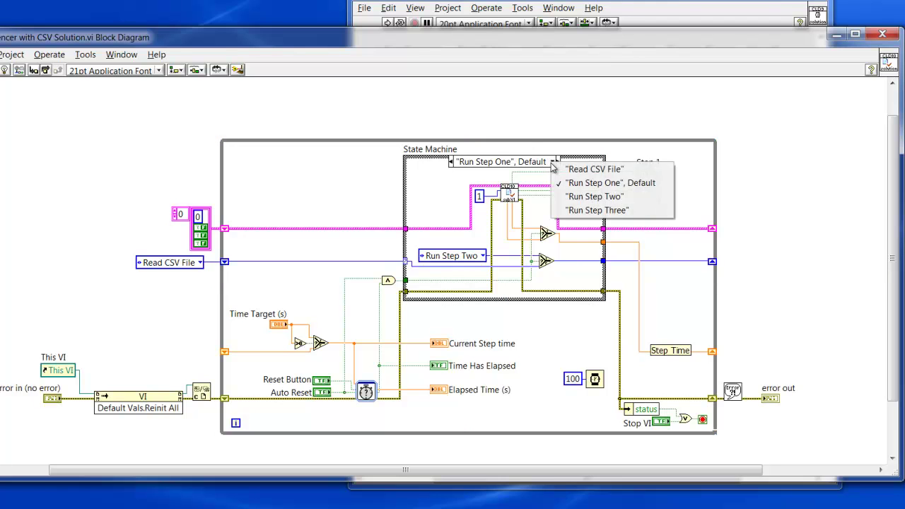
click(555, 170)
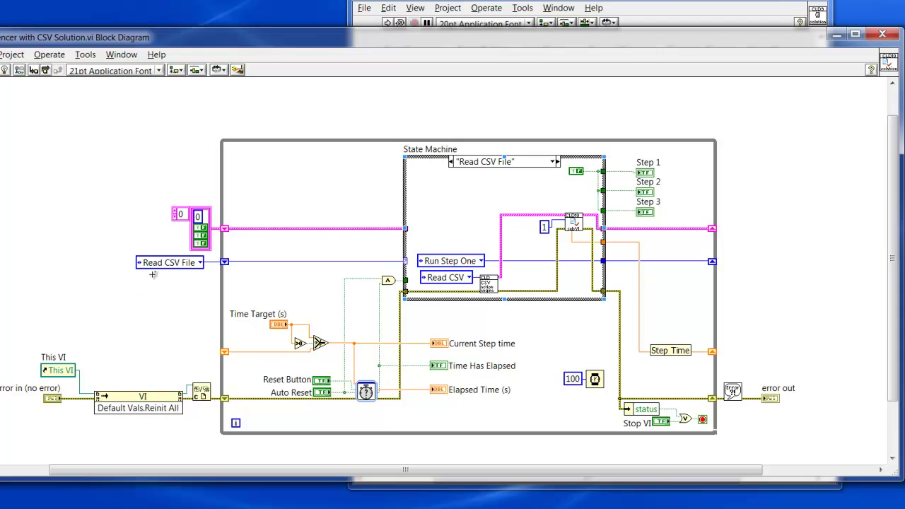
click(464, 237)
- Show the Run Step One case, undo the accidental pink wire deletion, then select Step Time
click(553, 162)
click(557, 181)
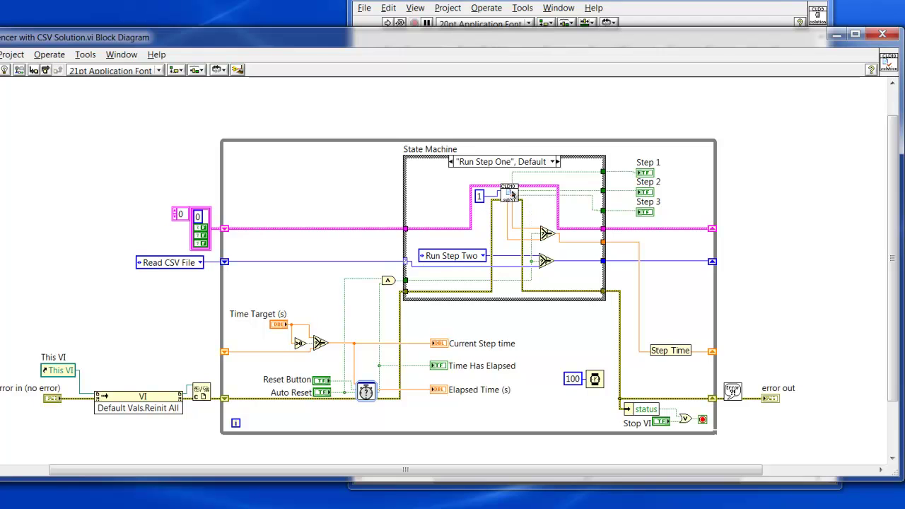
click(404, 215)
key(ctrl+z)
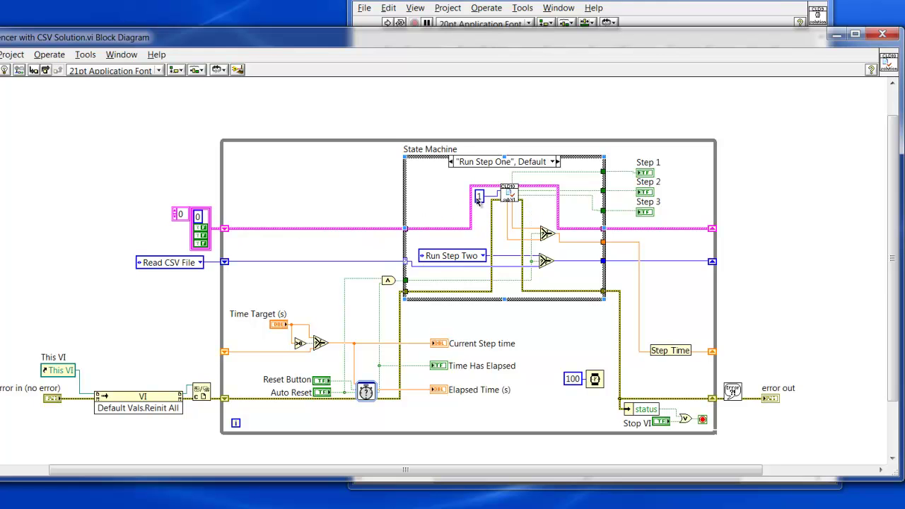
click(480, 202)
click(686, 351)
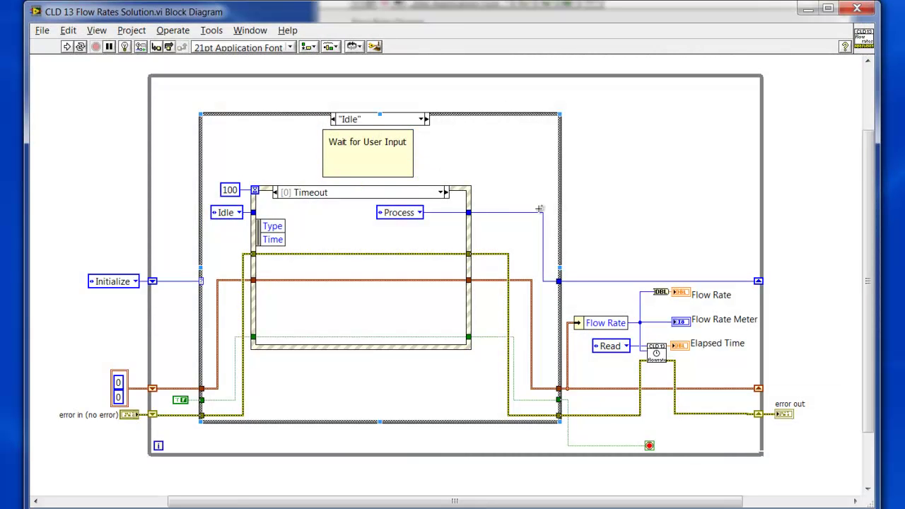
- Browse the CLD 13 state machine's Initialize case, then return to the Idle case
click(509, 160)
click(391, 143)
click(422, 119)
click(472, 126)
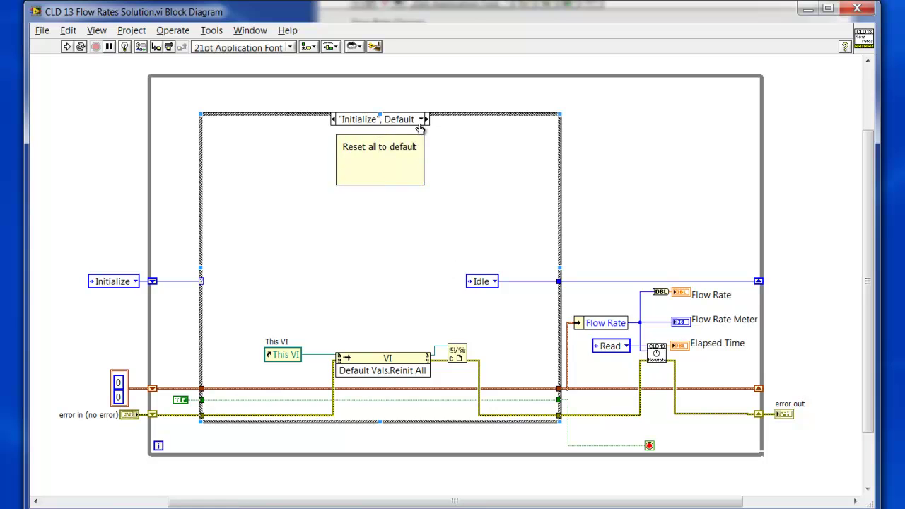
click(423, 119)
click(436, 142)
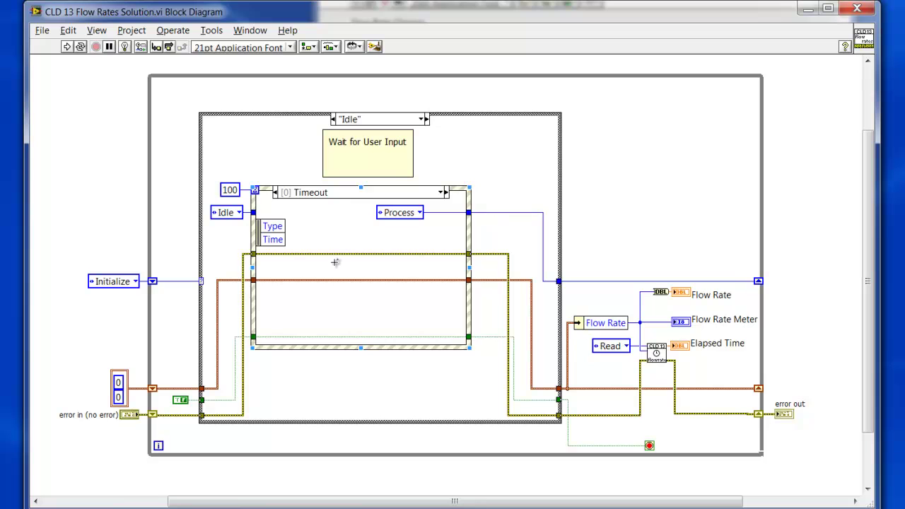
- View the Process case with its main control logic, then go back to Idle
click(406, 164)
click(419, 121)
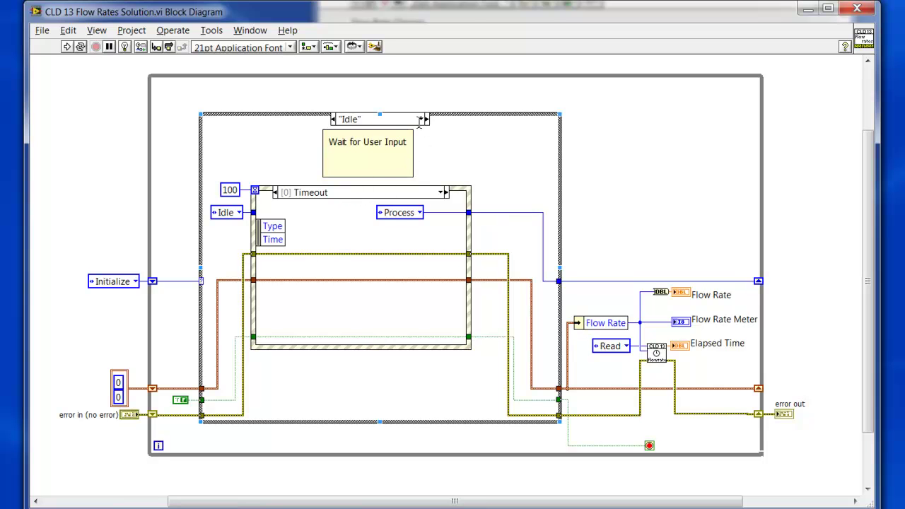
click(421, 119)
click(442, 173)
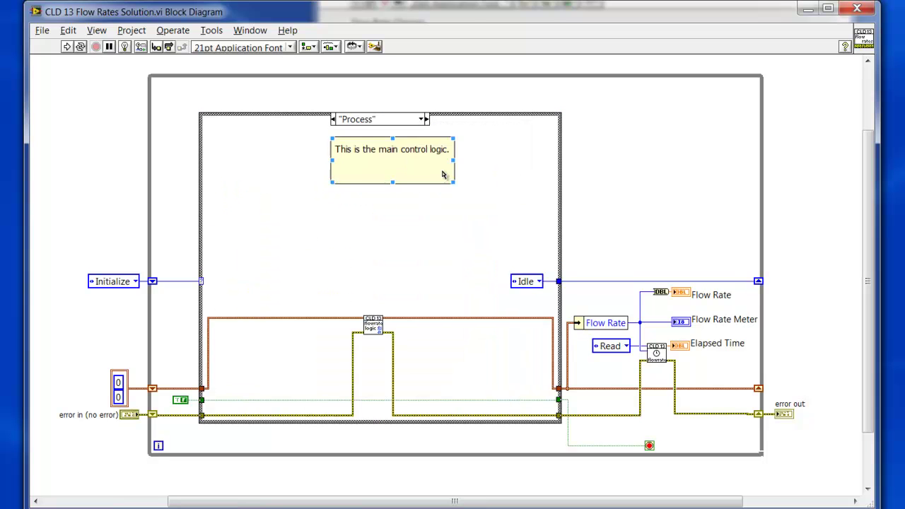
click(454, 238)
click(418, 125)
click(420, 124)
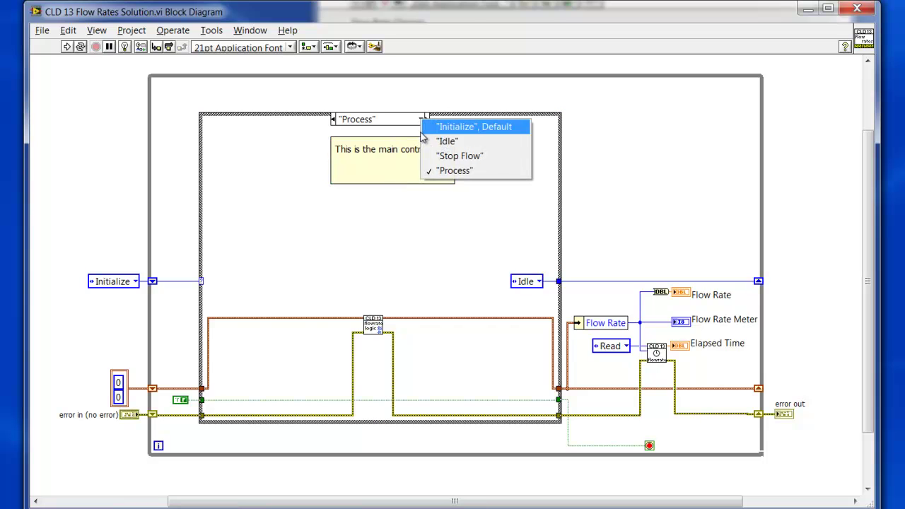
click(427, 141)
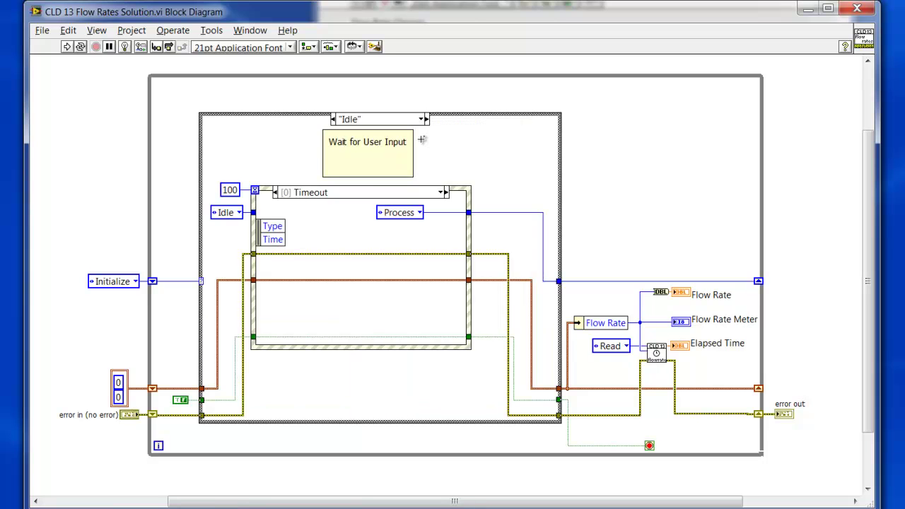
- Show the "Stop Flow": Value Change event in the Idle event structure
click(438, 196)
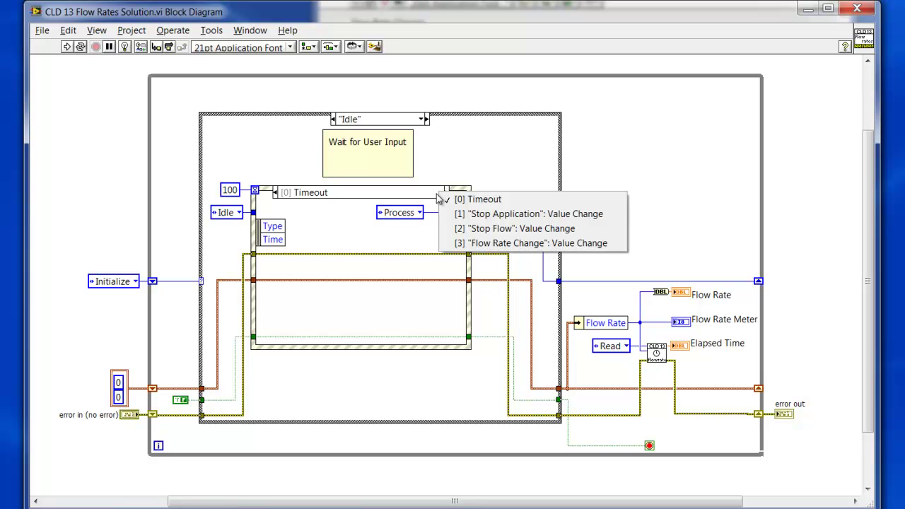
click(469, 228)
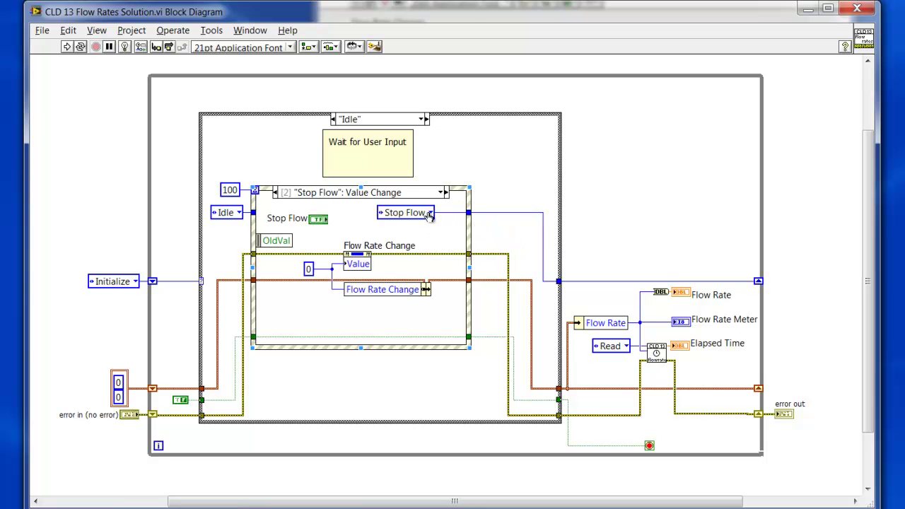
click(408, 139)
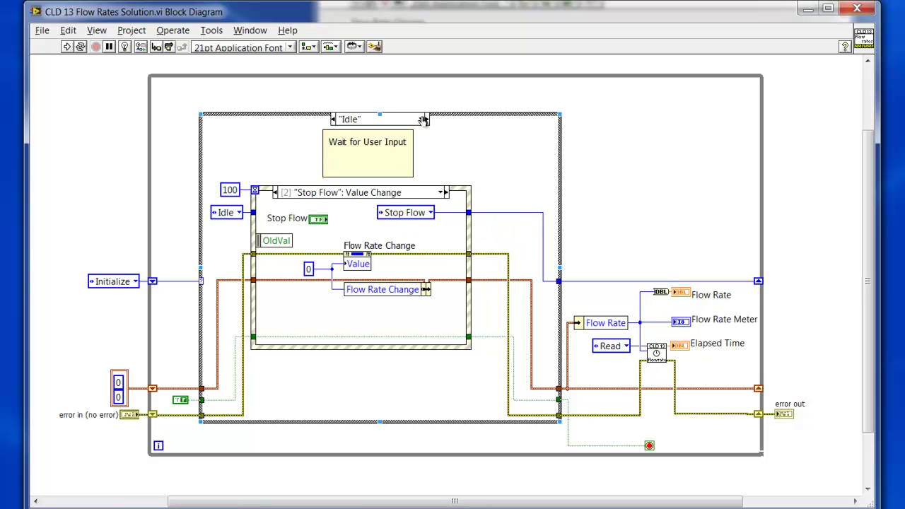
- Show the Stop Flow state case and delete the wire after the add node
click(422, 119)
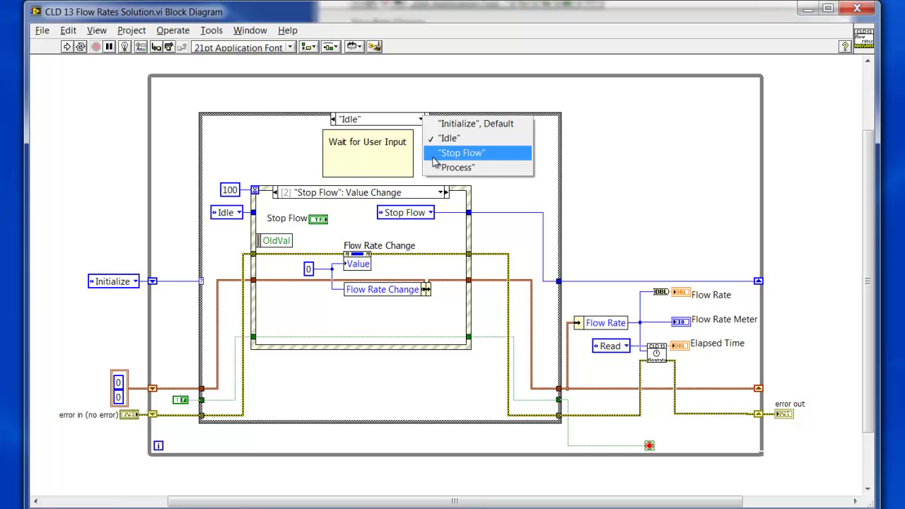
click(460, 153)
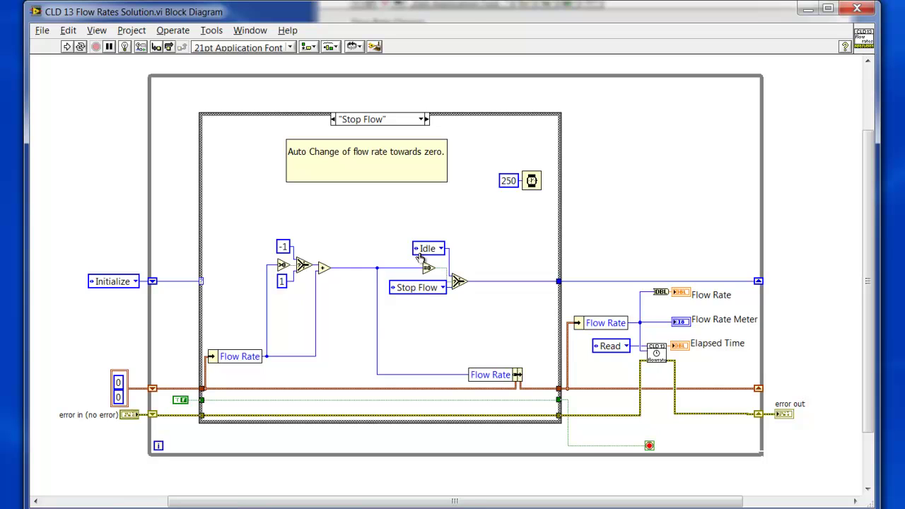
click(364, 268)
key(Delete)
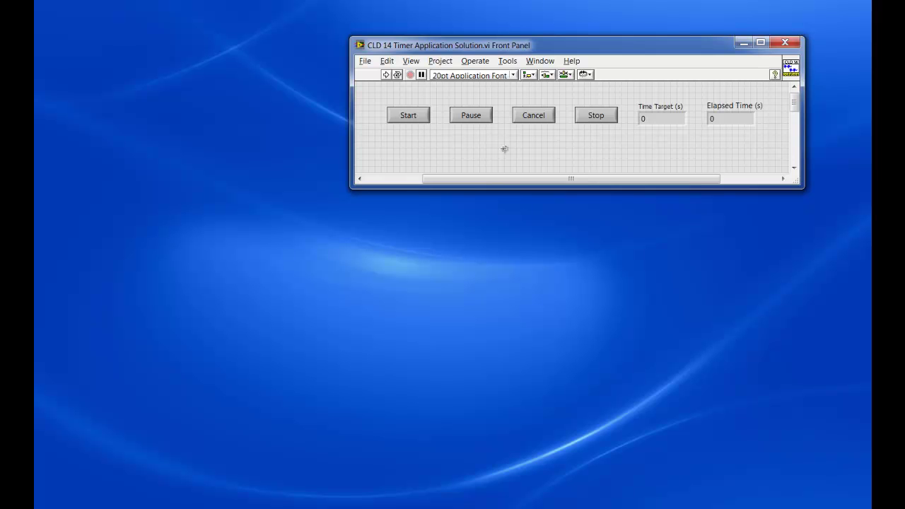
key(ctrl+e)
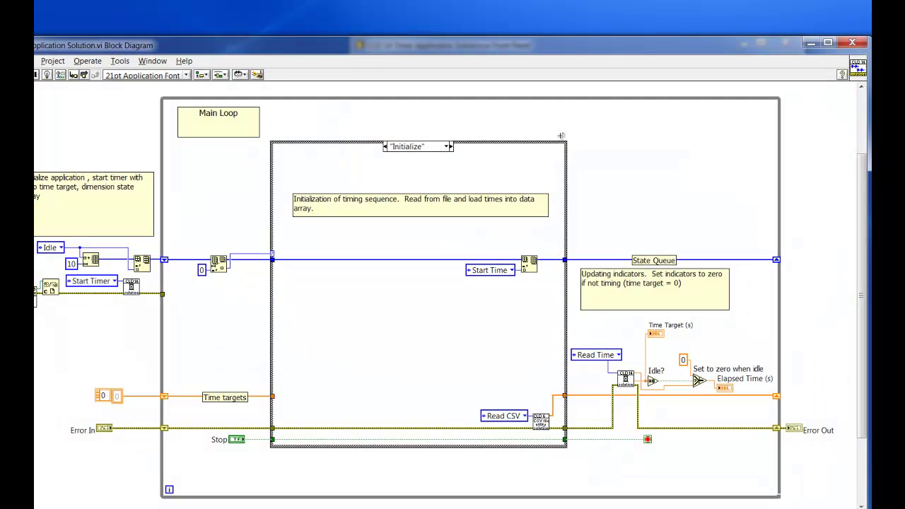
click(271, 218)
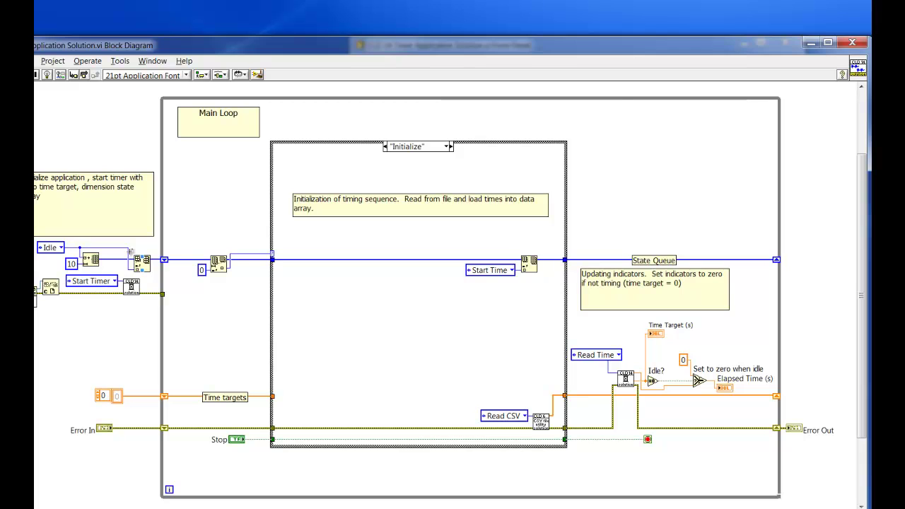
drag(715, 232, 587, 265)
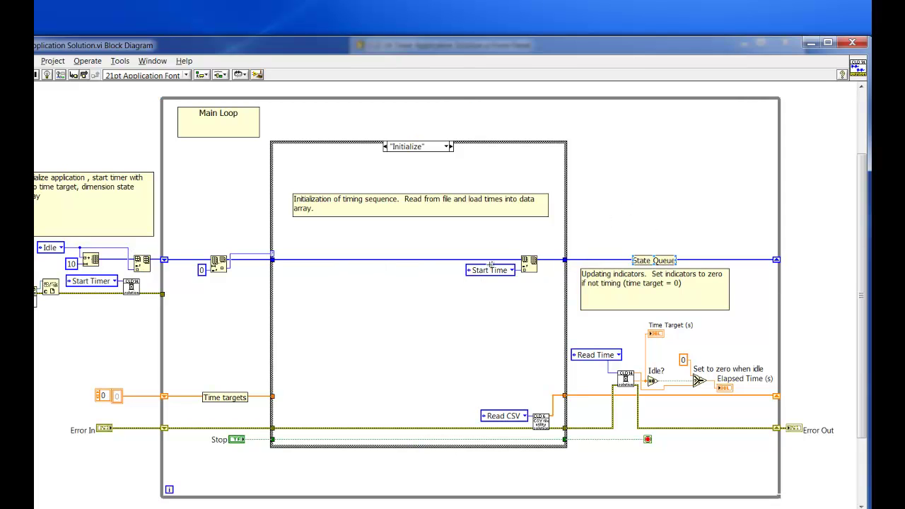
click(587, 243)
click(269, 245)
click(448, 148)
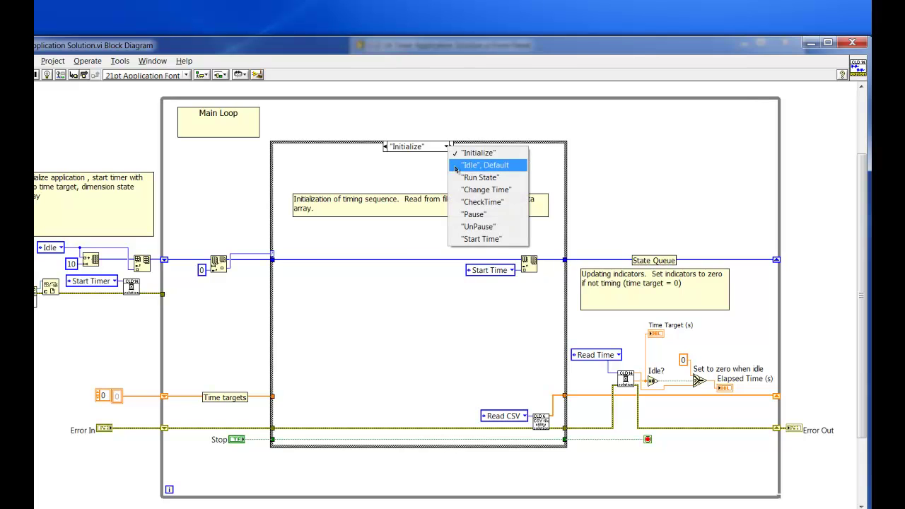
click(453, 166)
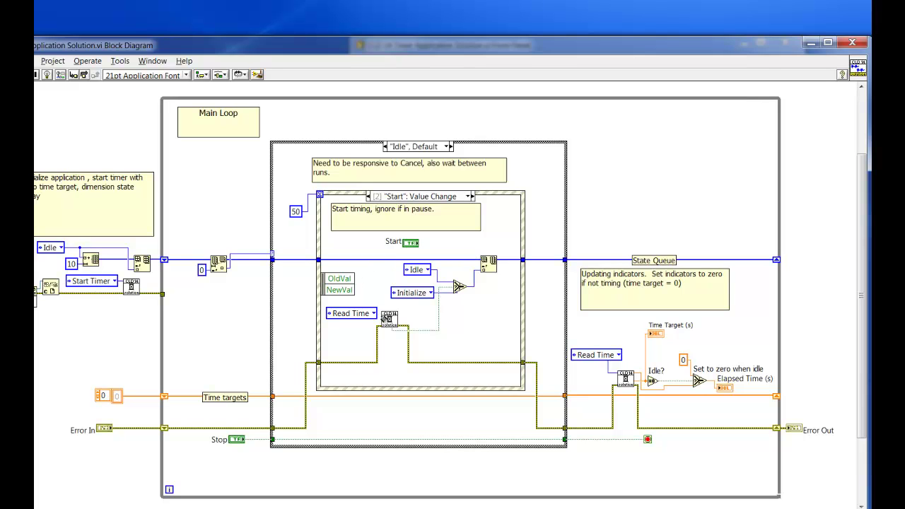
click(385, 320)
click(446, 148)
click(452, 150)
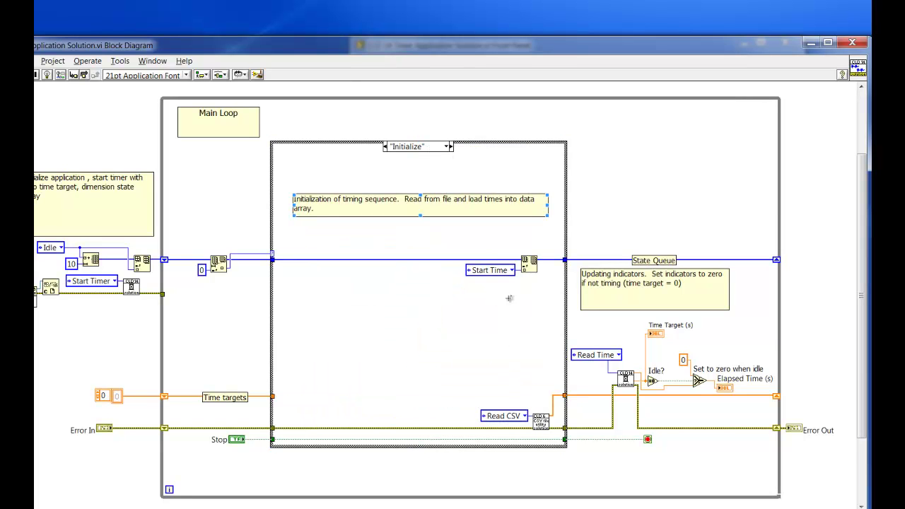
- Step the timer state machine through the Start Time, CheckTime and Run State cases
click(446, 147)
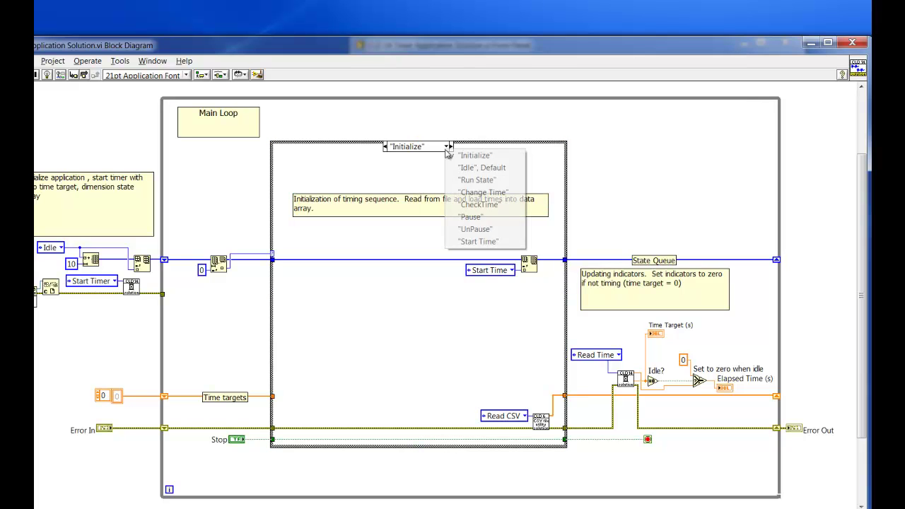
click(465, 241)
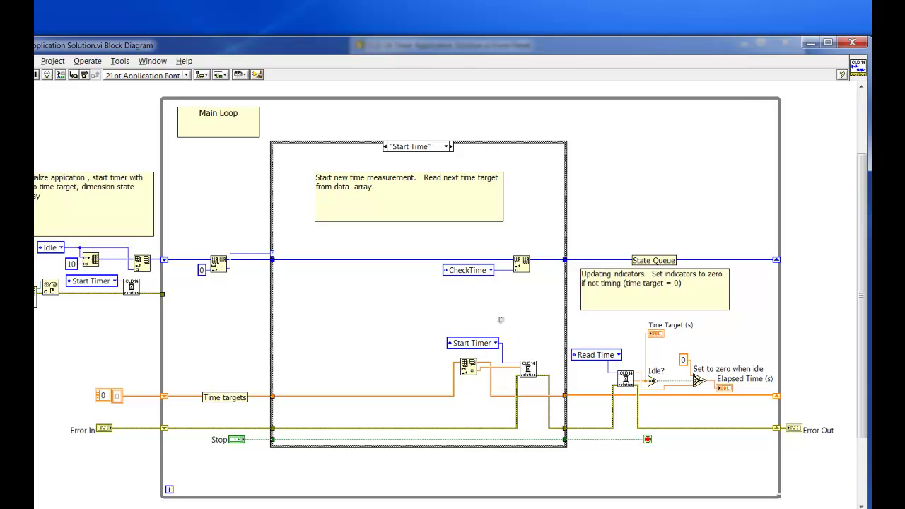
click(447, 147)
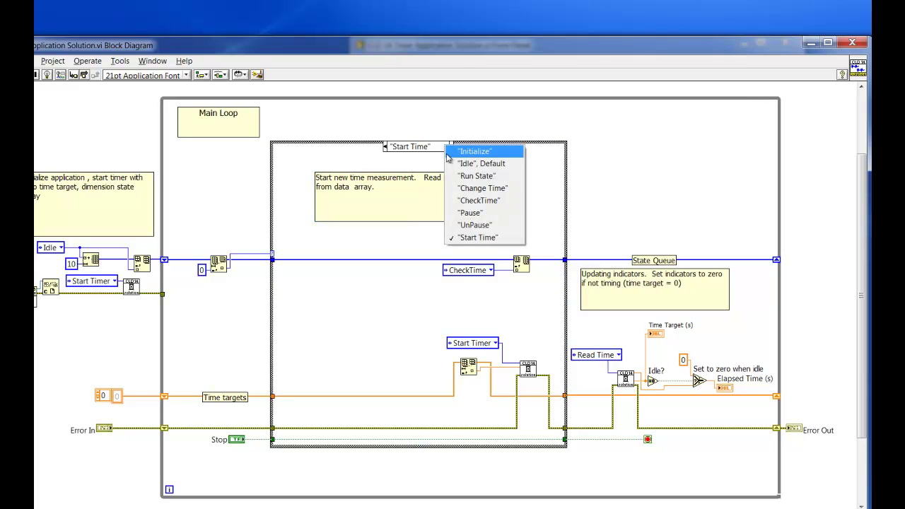
click(454, 200)
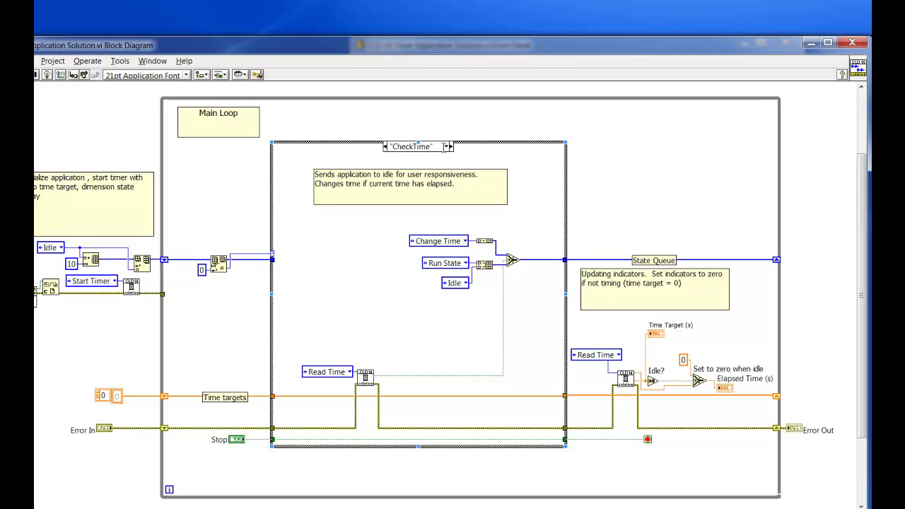
click(446, 147)
click(477, 176)
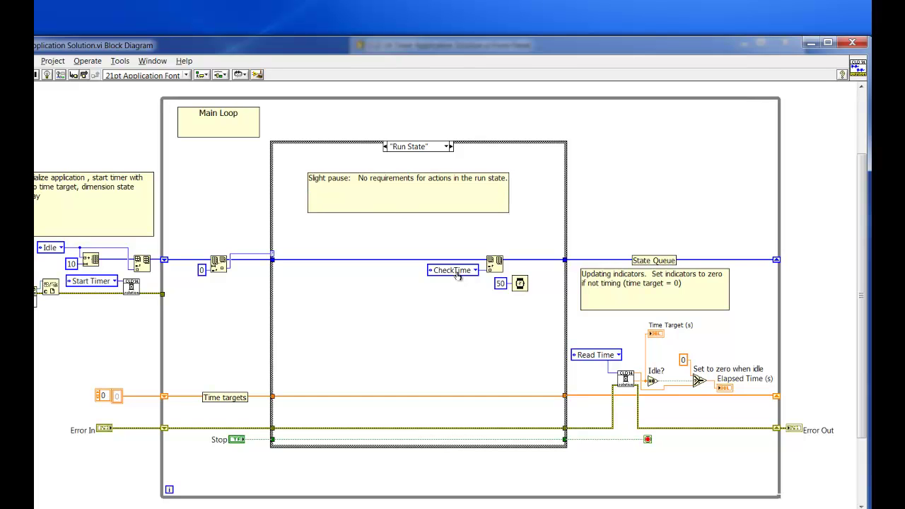
- Delete the State Queue wire leaving Run State, then restore it with Ctrl+Z
click(573, 260)
key(Delete)
key(ctrl+z)
click(563, 226)
- Close the CLD 14 block diagram and select the Cancel button on its front panel
click(852, 42)
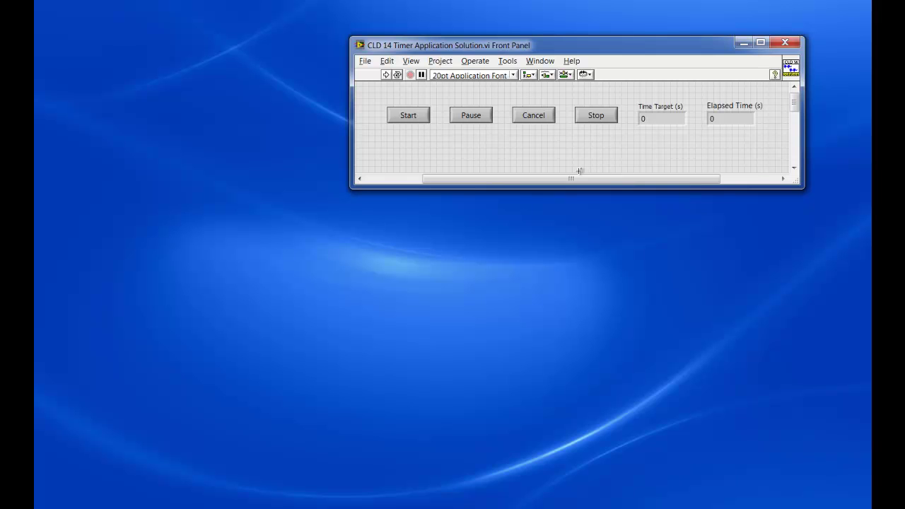
click(580, 117)
click(531, 116)
click(512, 166)
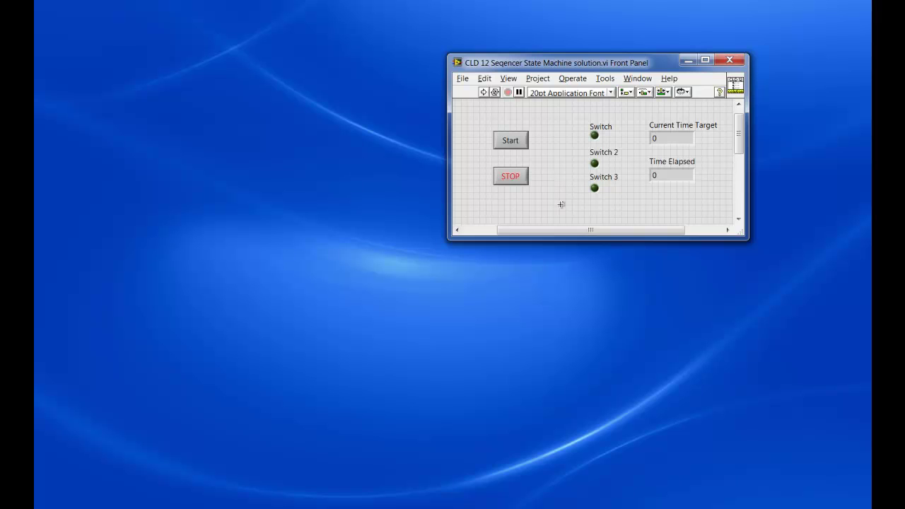
- Inspect the Time Elapsed indicator, then switch to the CLD 12 block diagram with Ctrl+E
click(693, 174)
click(569, 179)
key(ctrl+e)
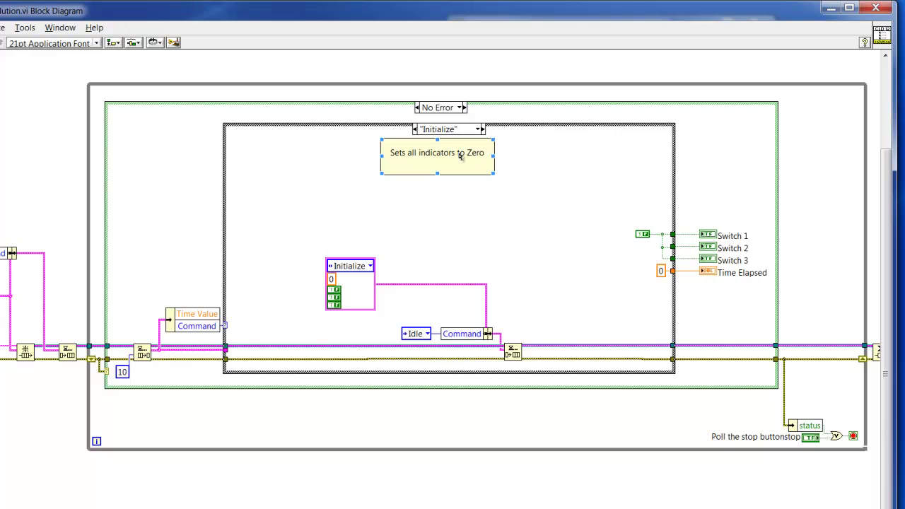
- Show the sequencer's Idle case and its Timeout event case
mouse_move(437, 156)
click(479, 130)
click(479, 132)
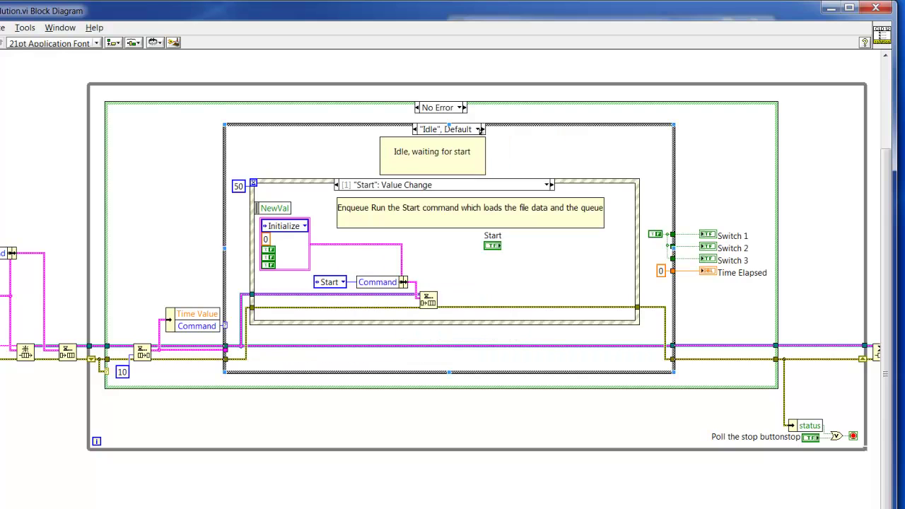
click(546, 188)
click(550, 192)
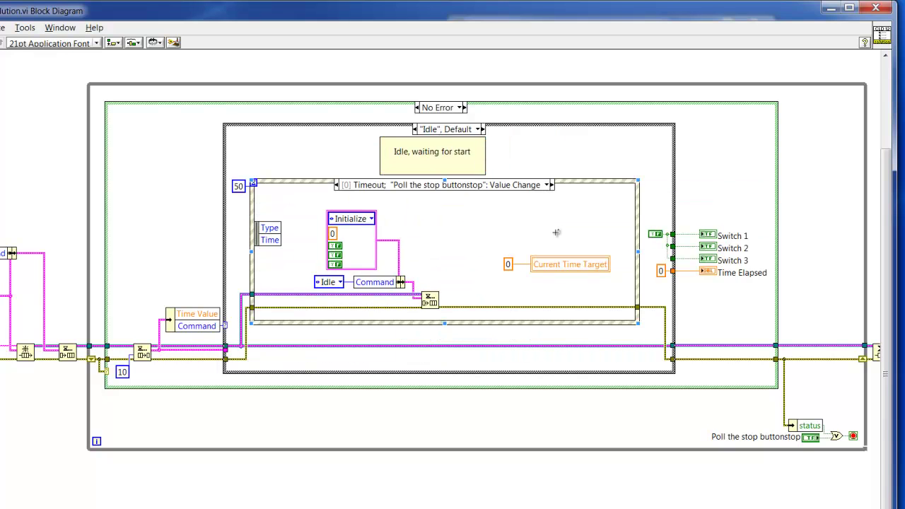
click(339, 214)
click(489, 181)
- View the Start value change event, then switch to the Start case and its For Loop
click(545, 185)
click(550, 204)
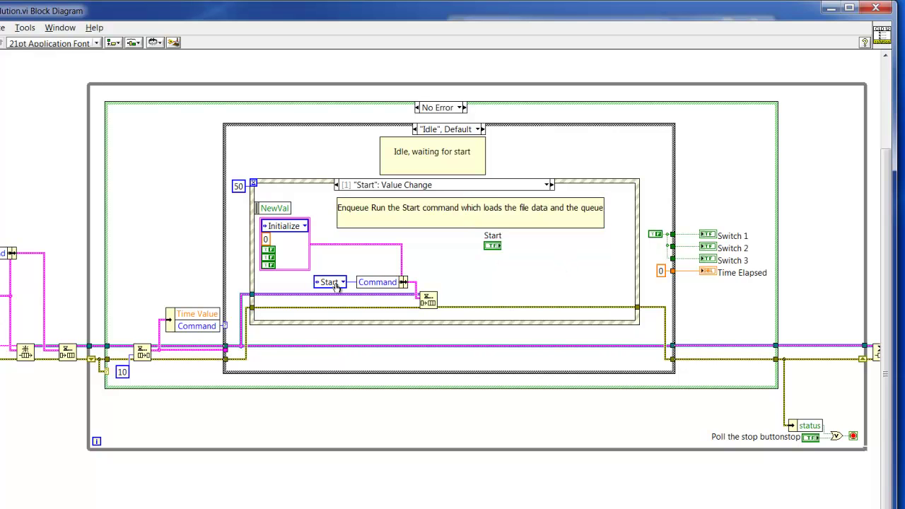
click(533, 348)
click(673, 319)
click(479, 130)
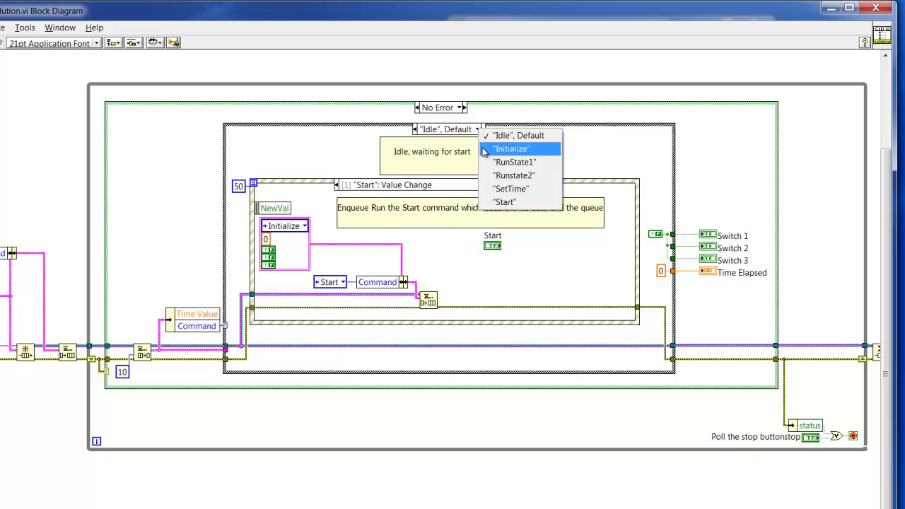
click(504, 201)
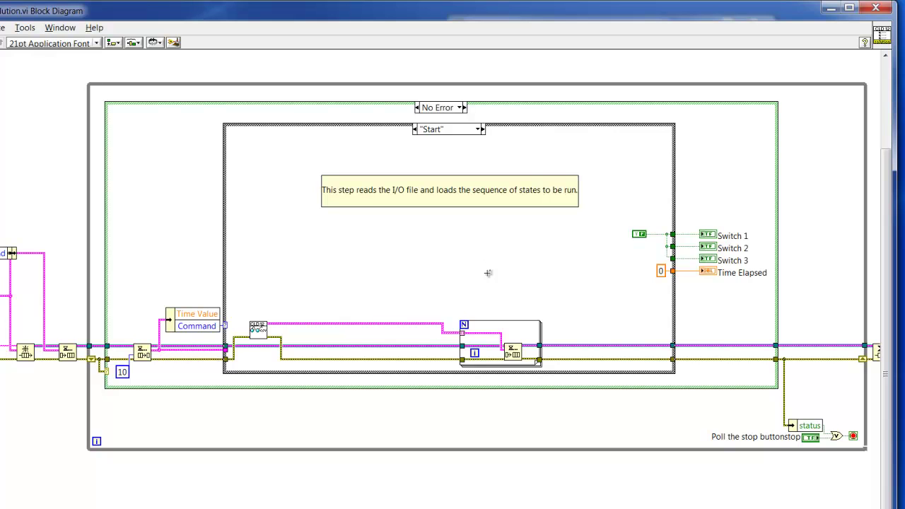
click(368, 326)
- Show the SetTime case and select its comment
click(477, 129)
click(498, 188)
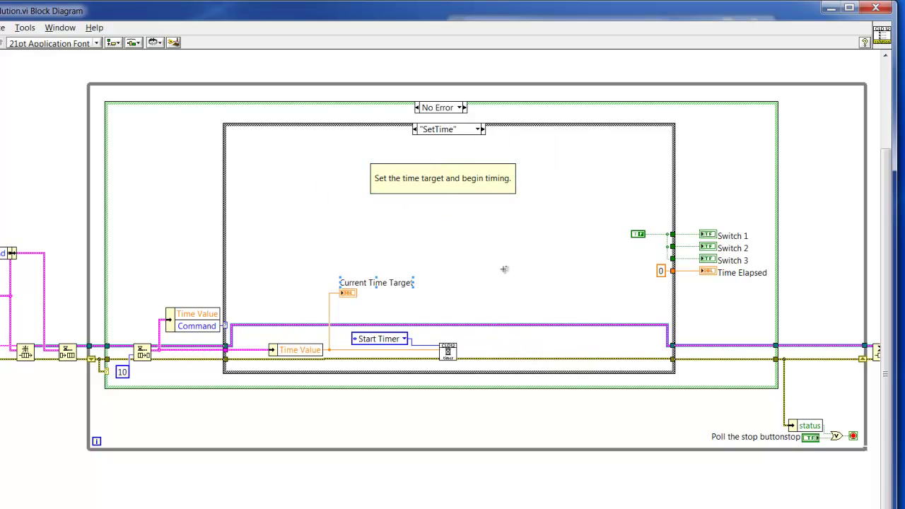
click(459, 170)
- Inspect RunState1's inner False case, error wire, comment and Boolean unbundle node
click(479, 129)
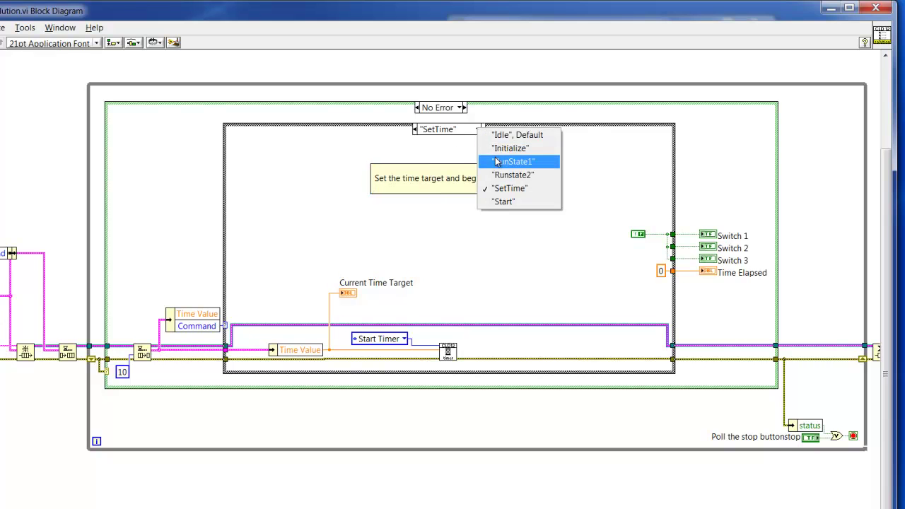
click(497, 162)
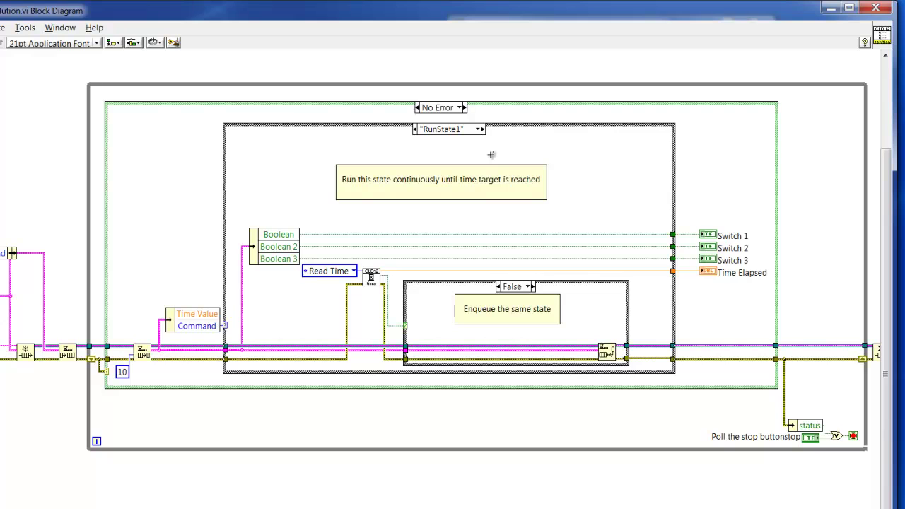
click(534, 284)
click(442, 172)
click(570, 285)
click(529, 194)
click(612, 352)
click(583, 359)
click(583, 359)
click(292, 233)
click(479, 131)
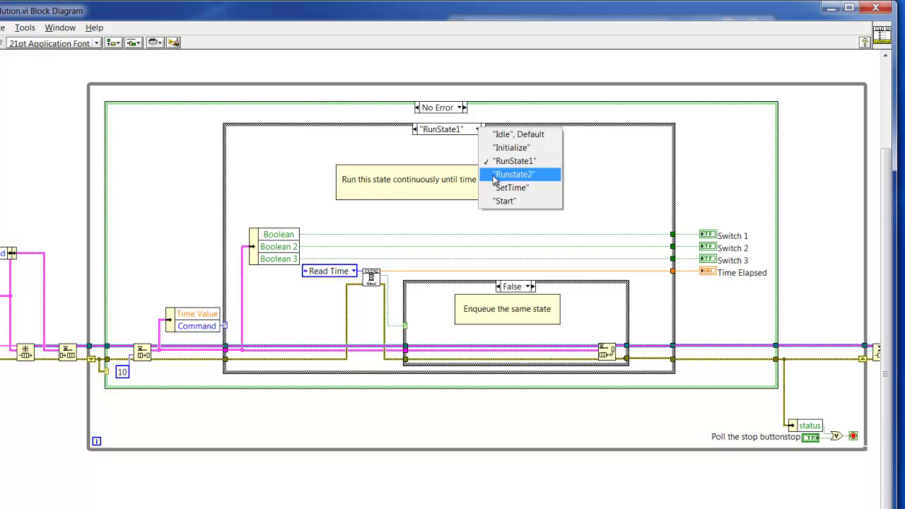
- Show the Runstate2 case and inspect its nested False and No Error case structures
click(496, 177)
click(479, 132)
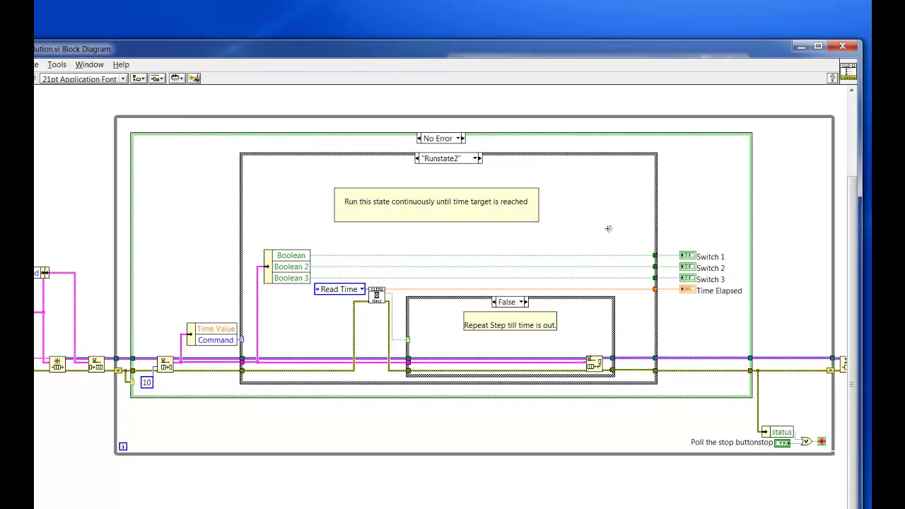
click(613, 359)
click(459, 397)
- Inspect the Boolean unbundle and outer while loop, then close the diagram to reach the CLD 11 front panel
click(390, 291)
click(291, 278)
click(439, 299)
click(725, 116)
click(842, 46)
click(481, 204)
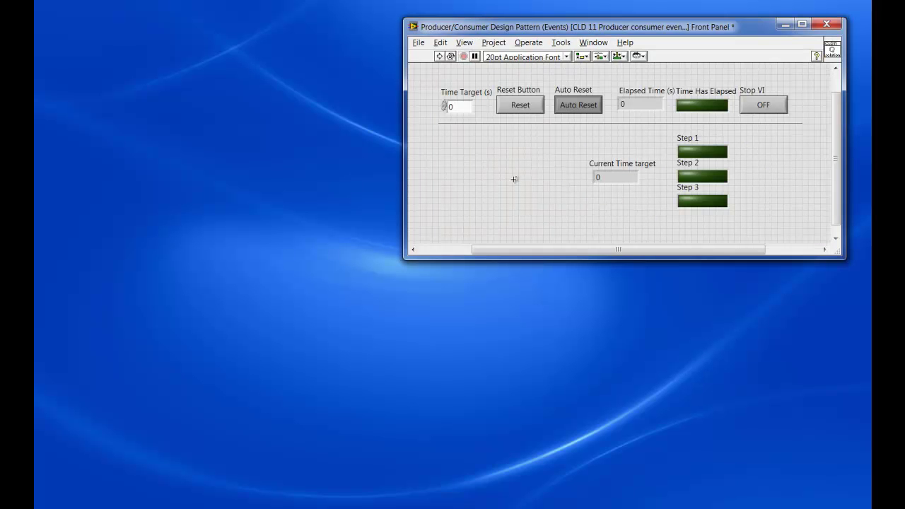
- Open the CLD 11 block diagram and pan to the consumer loop's Run State One case, reviewing its state list
key(ctrl+e)
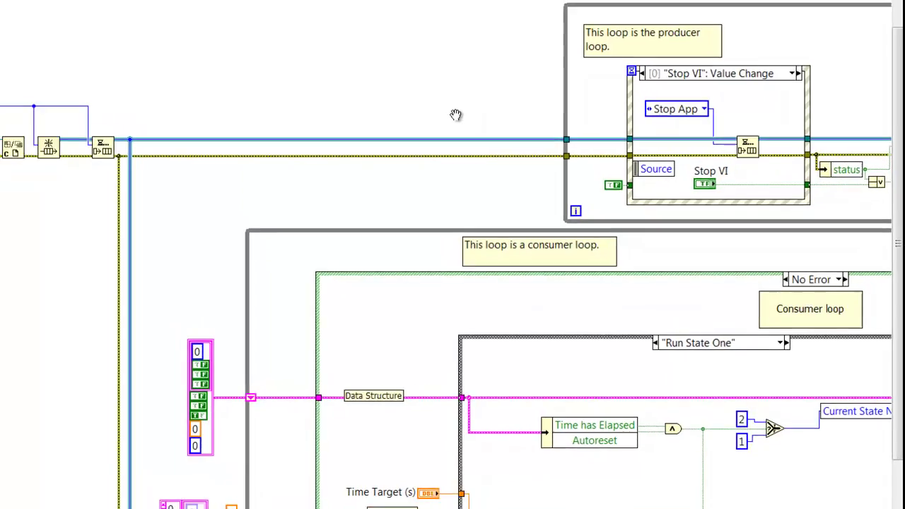
drag(412, 88, 89, 55)
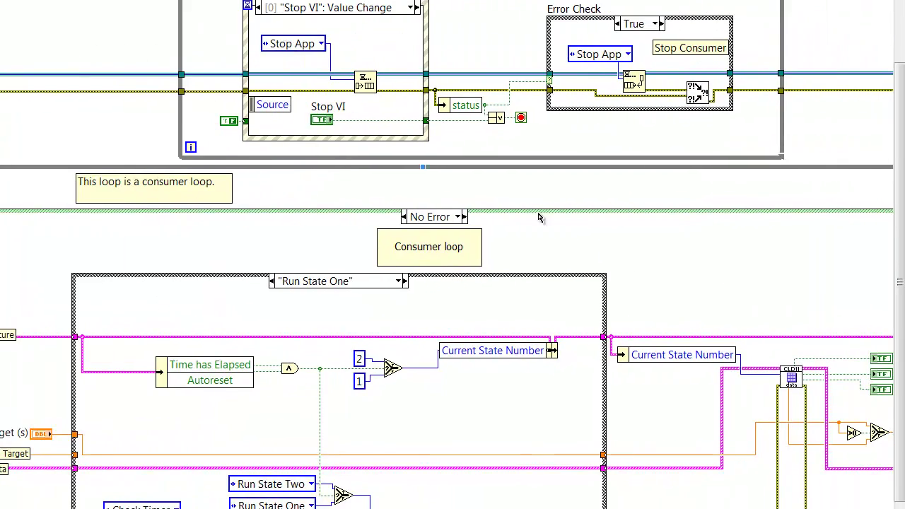
drag(658, 275, 560, 283)
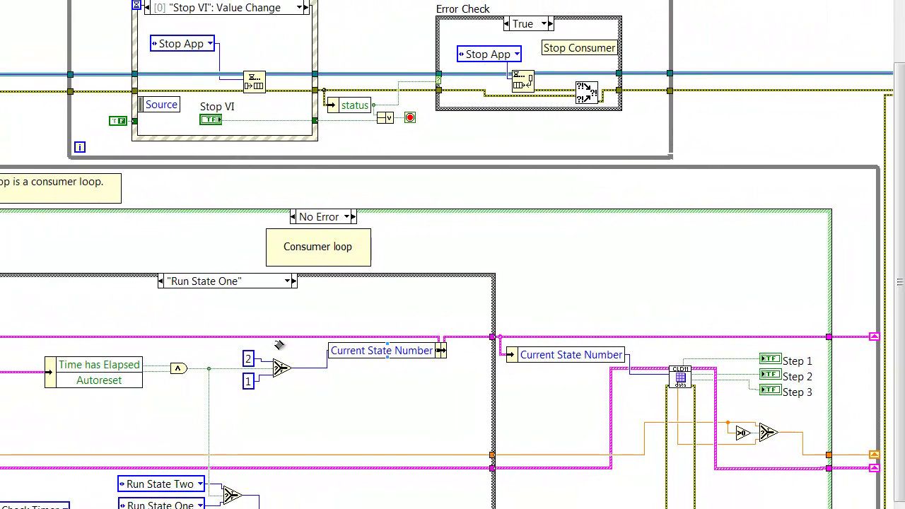
click(286, 282)
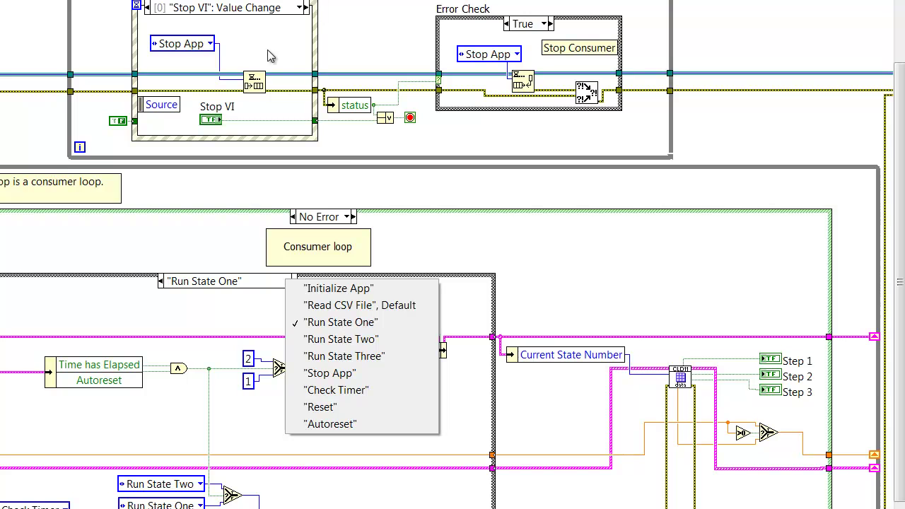
click(476, 243)
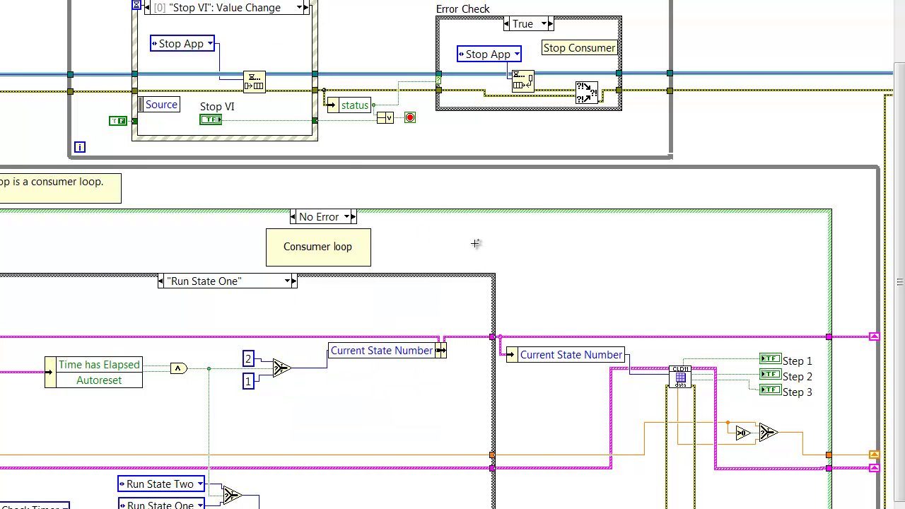